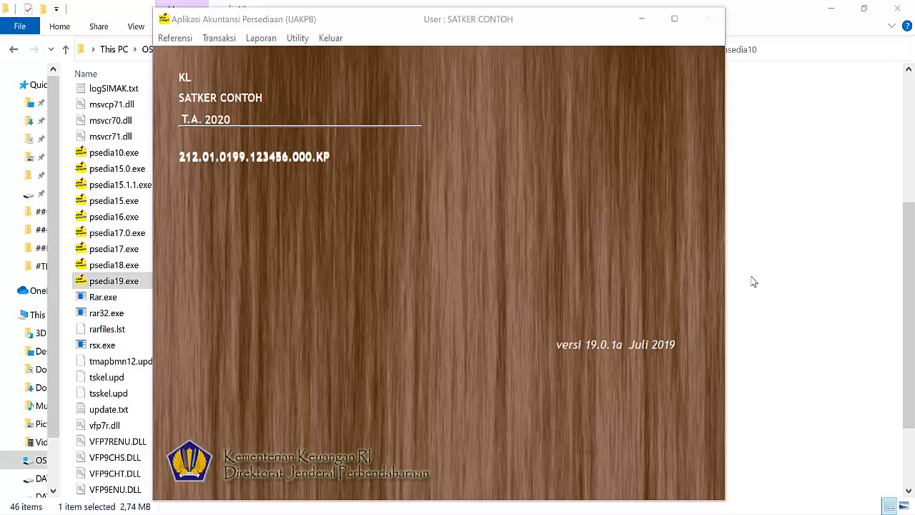
click(173, 41)
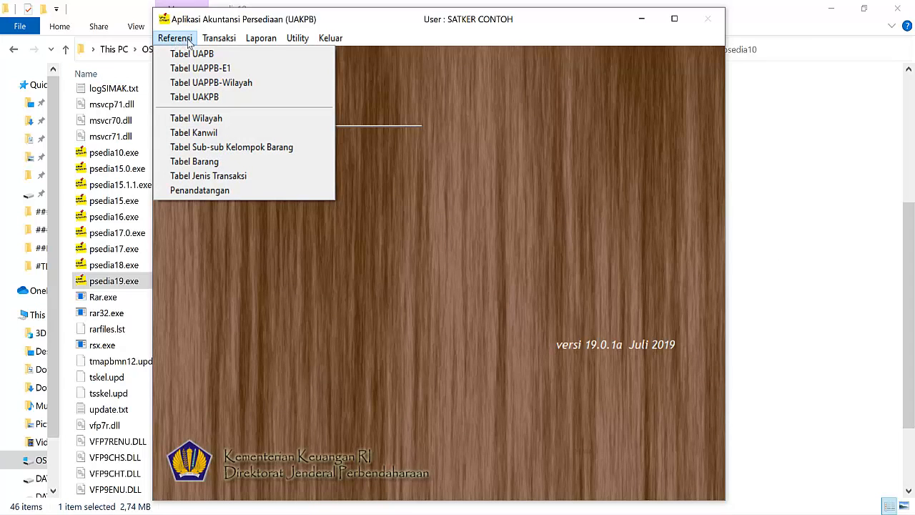
mouse_move(215, 43)
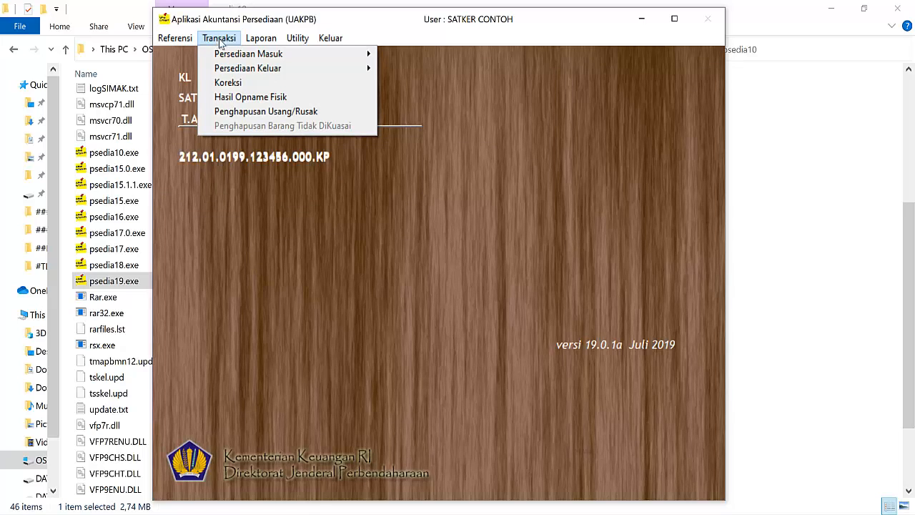
mouse_move(256, 45)
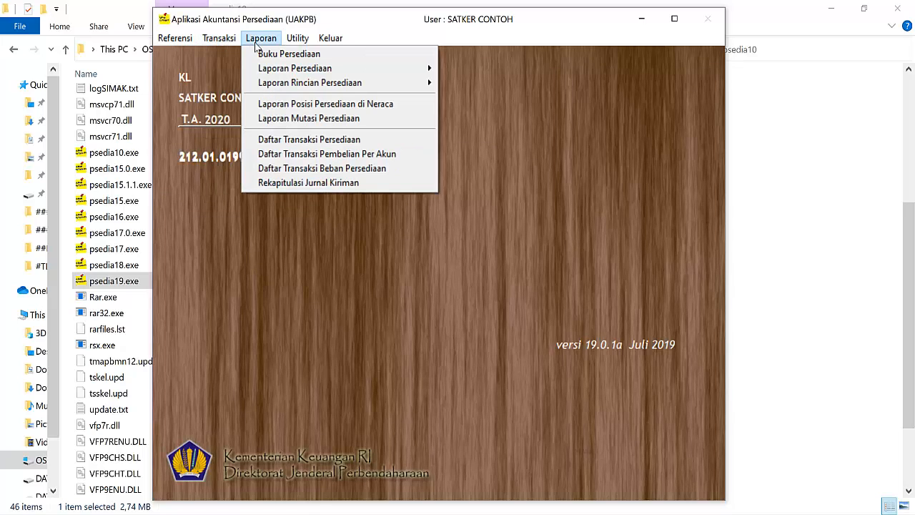
mouse_move(306, 44)
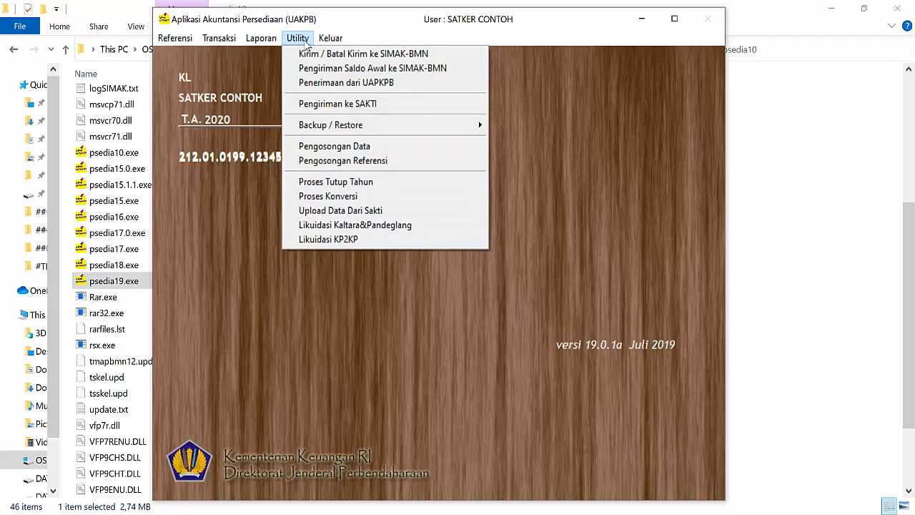
mouse_move(342, 45)
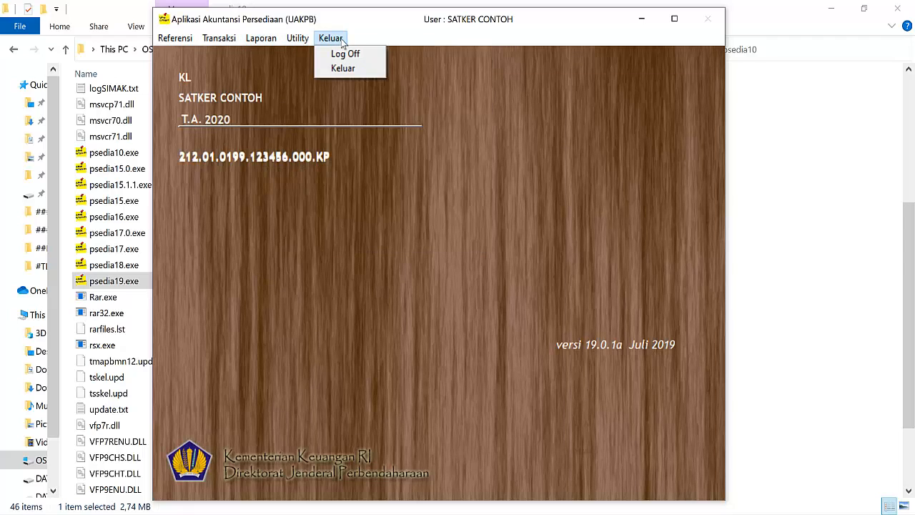
Step: Open the Tabel Barang reference table to manage the inventory item codes
mouse_move(156, 40)
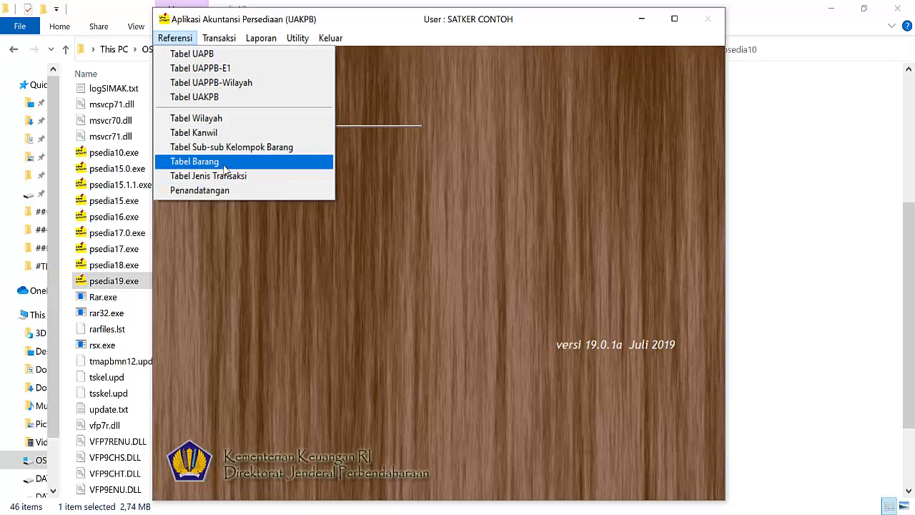
click(226, 164)
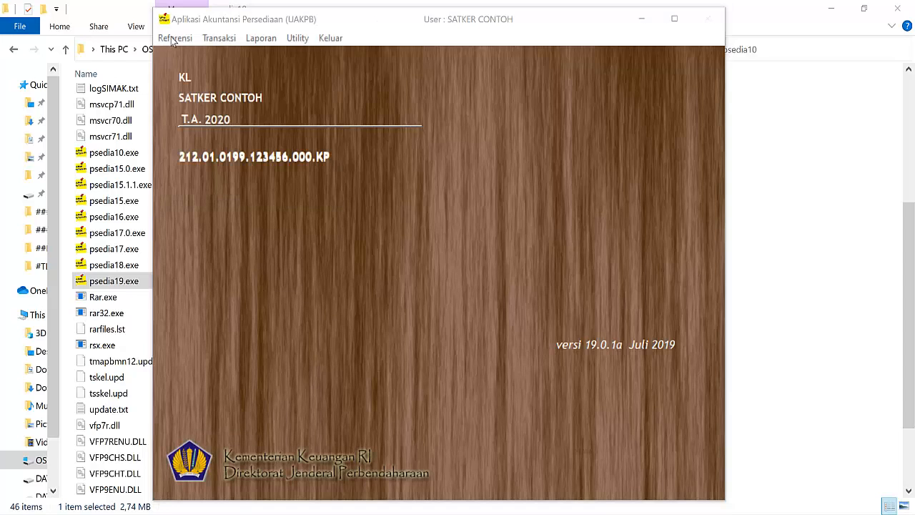
click(172, 39)
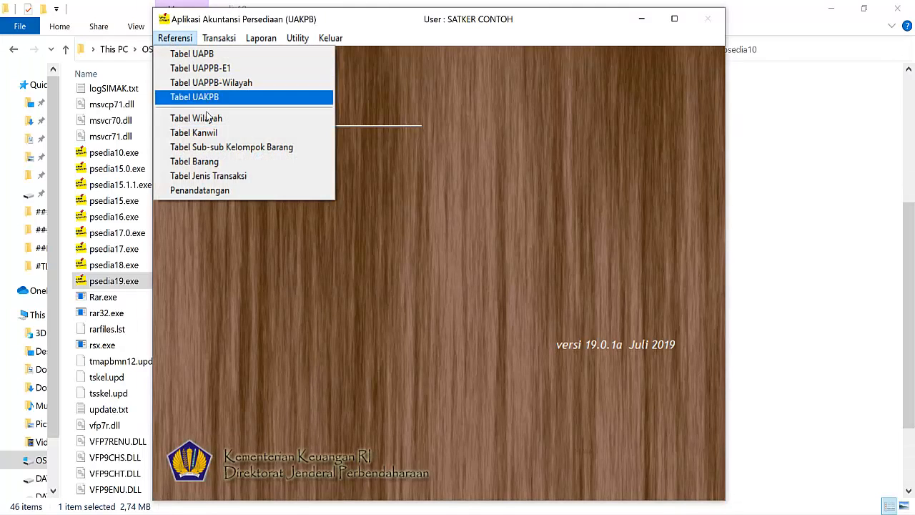
click(229, 163)
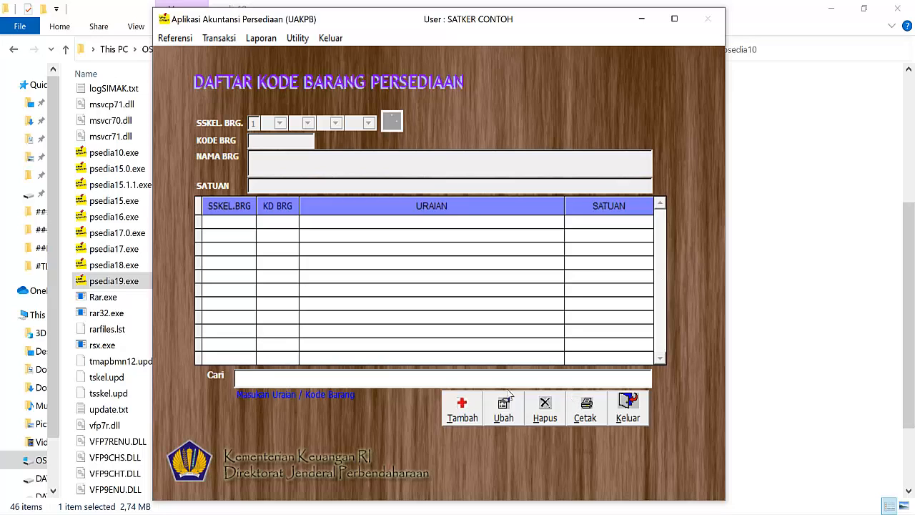
Step: Start a new item record and classify it as 01 BARANG PAKAI HABIS, 03 ALAT/BAHAN UNTUK KEGIATAN KANTOR
click(462, 412)
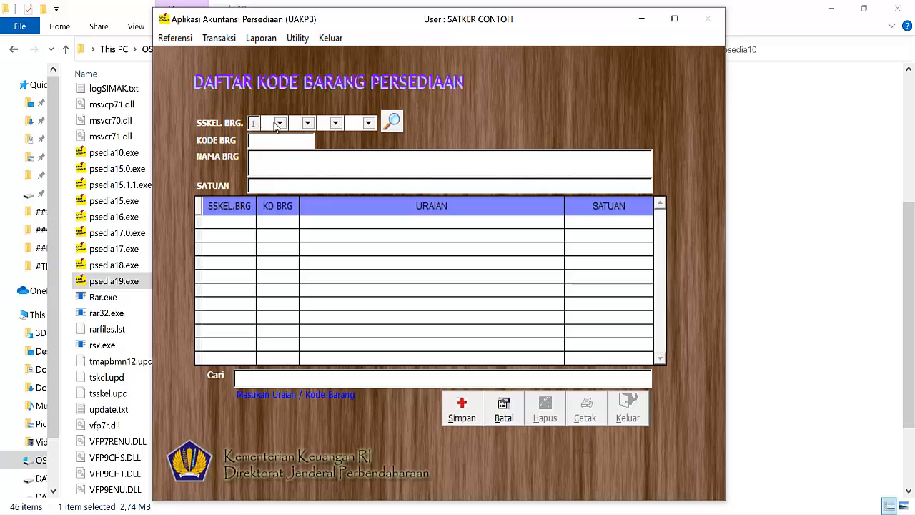
click(280, 123)
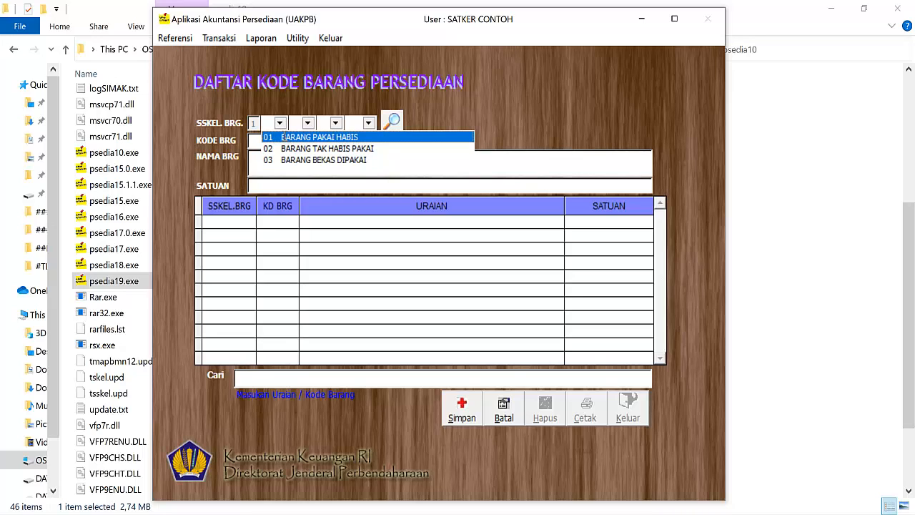
click(286, 139)
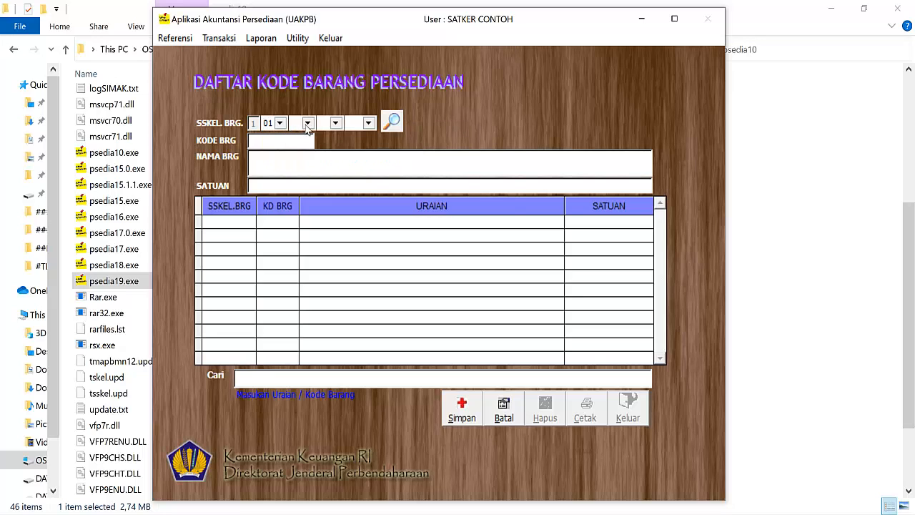
click(307, 124)
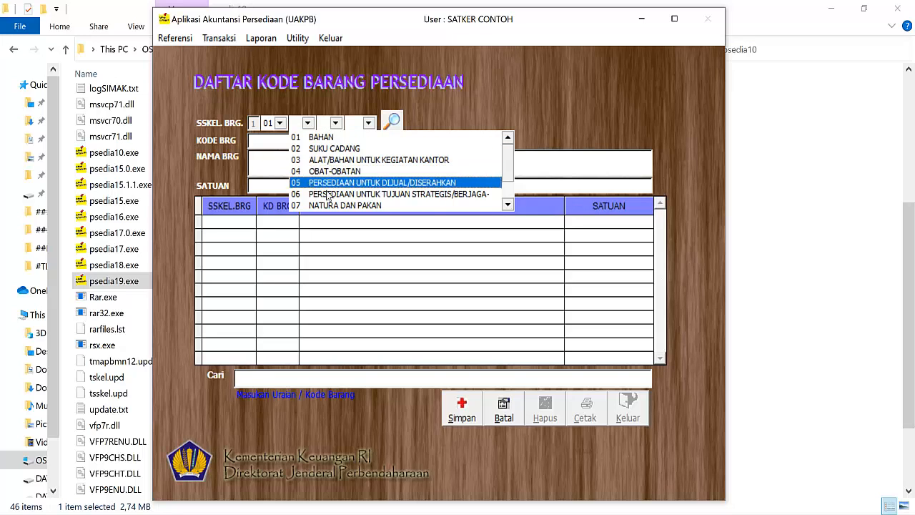
drag(508, 164, 512, 218)
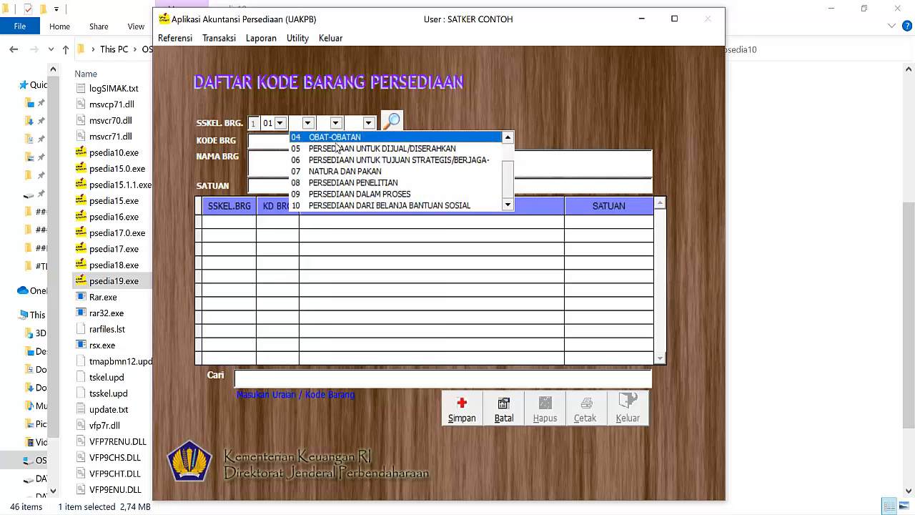
drag(507, 164, 505, 142)
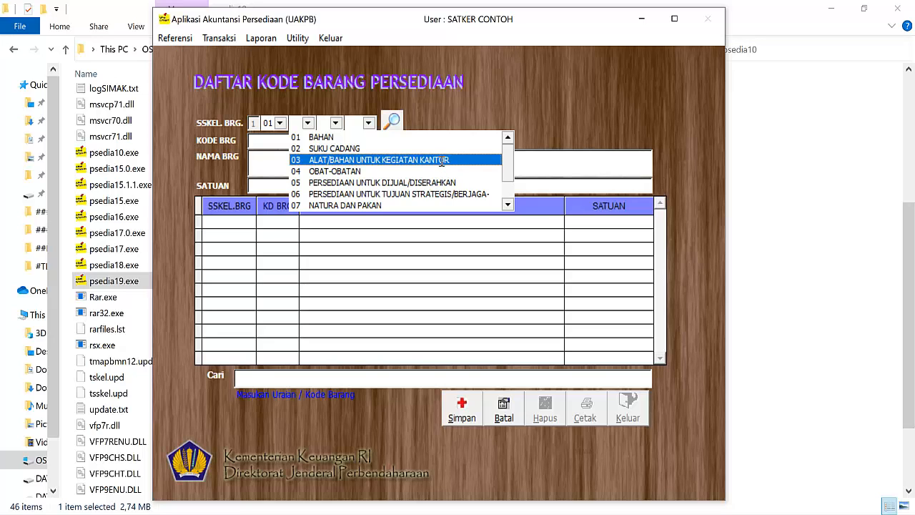
click(443, 161)
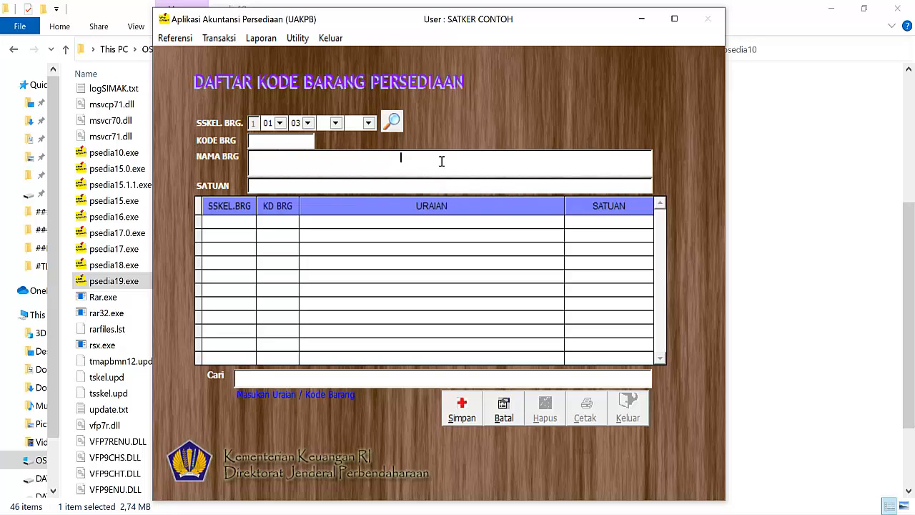
Step: Look through the third-level groups of the SSKEL. BRG. code and choose 01 ALAT TULIS KANTOR
click(335, 124)
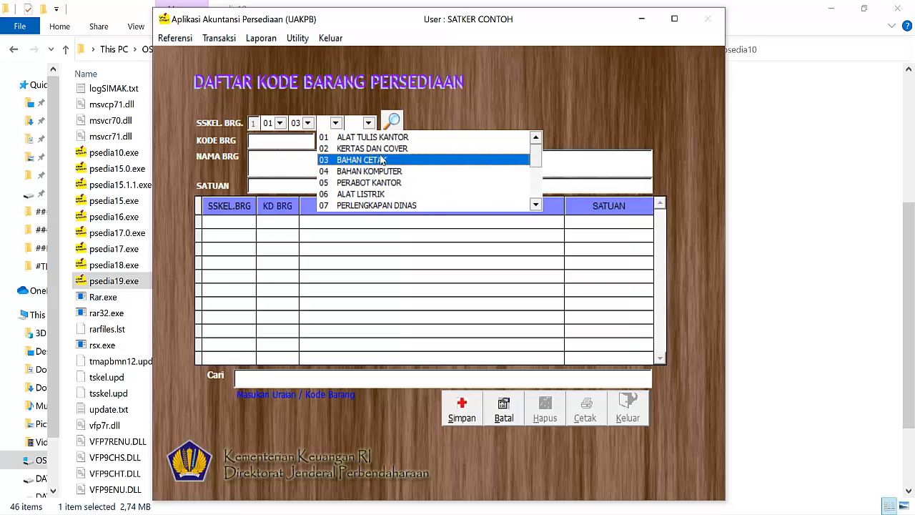
drag(535, 159, 540, 219)
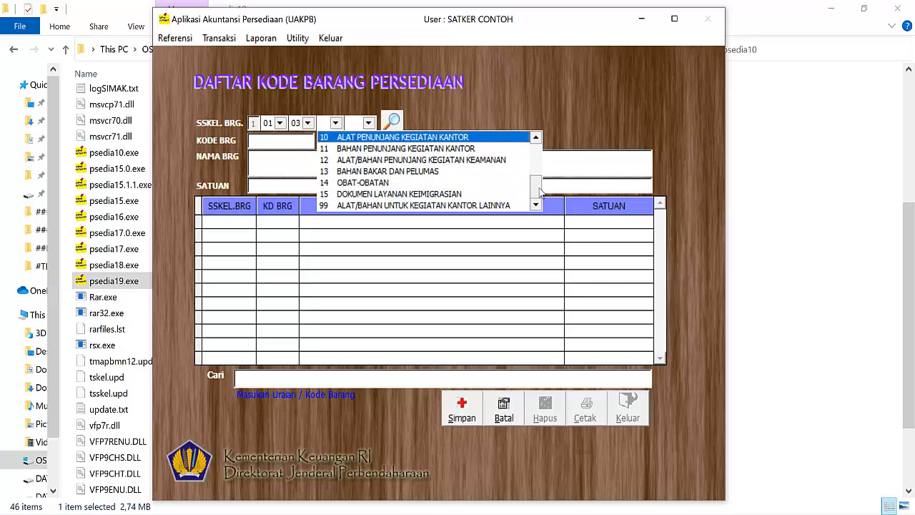
drag(540, 192, 529, 145)
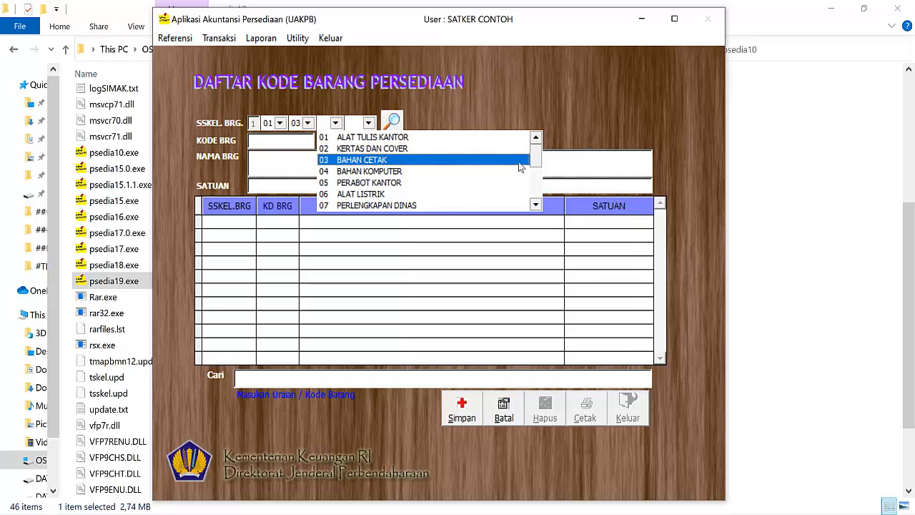
click(536, 205)
click(536, 205)
click(535, 205)
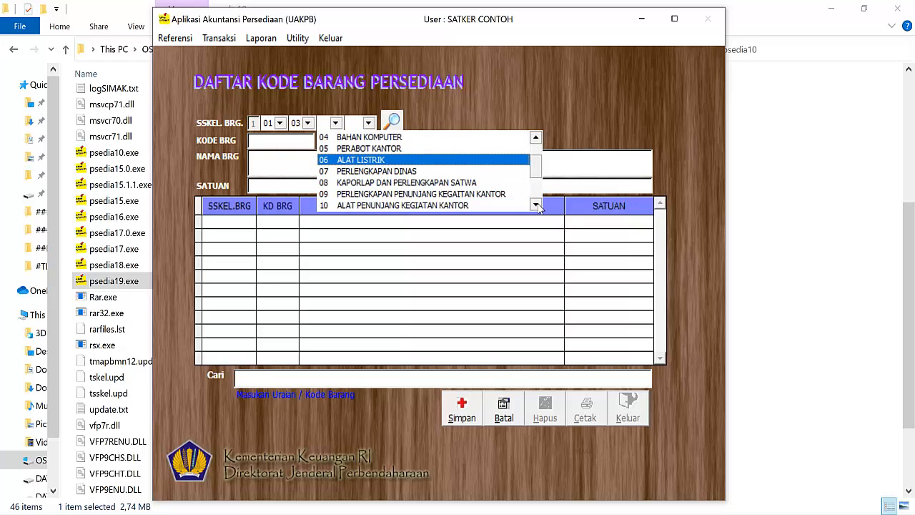
click(536, 205)
click(536, 205)
click(536, 205)
click(535, 205)
click(536, 205)
click(536, 206)
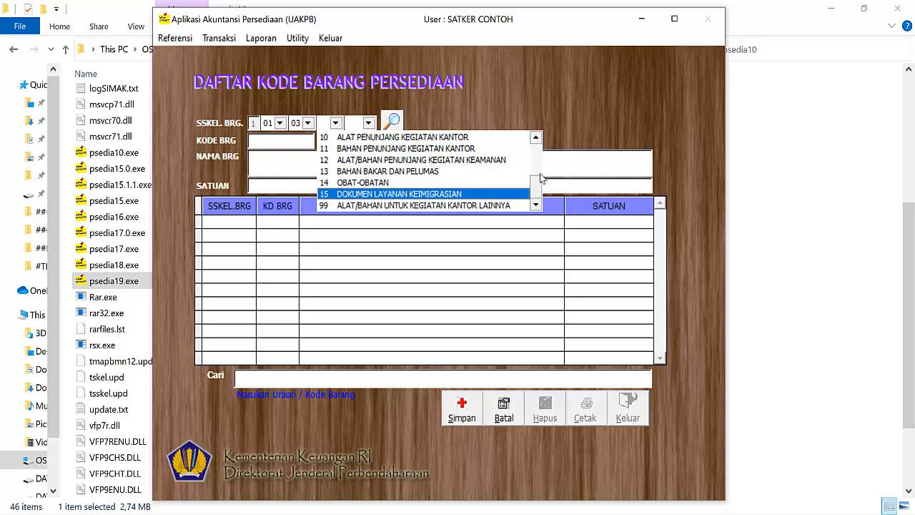
drag(539, 179, 538, 137)
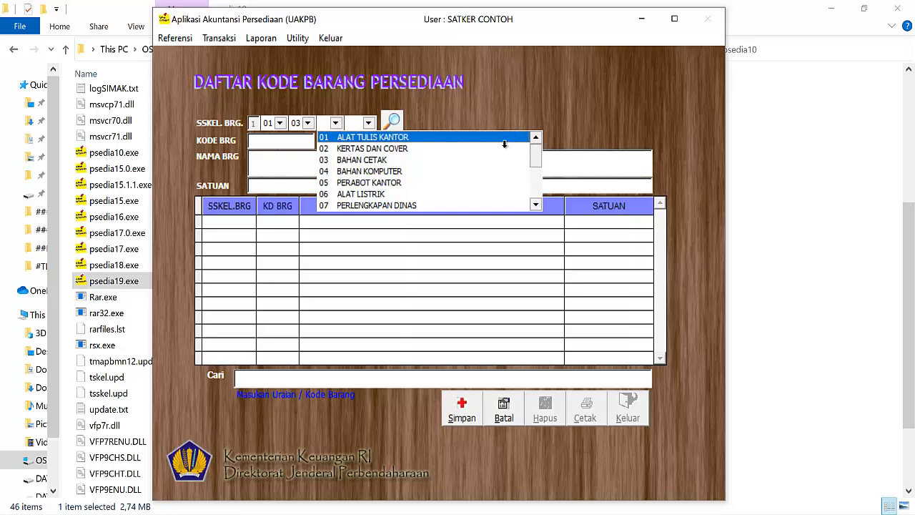
click(504, 141)
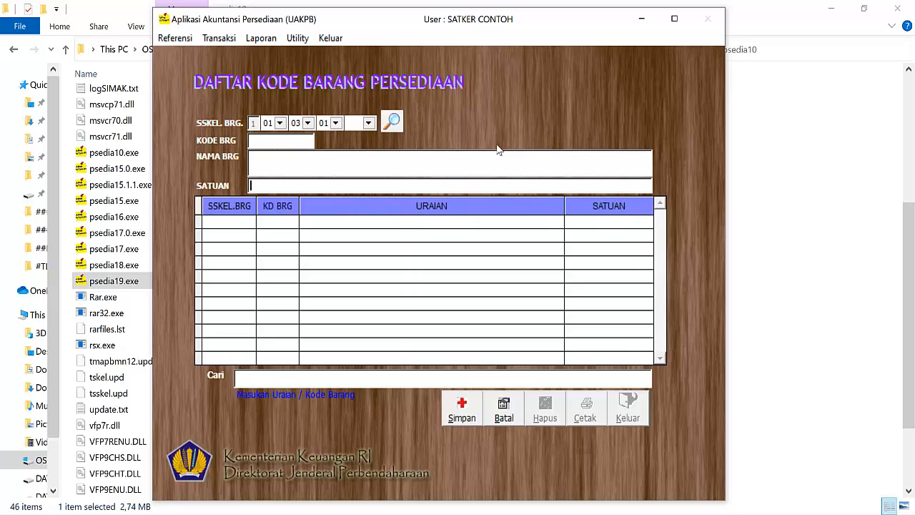
Step: Set the last level of the SSKEL. BRG. code to 001 Alat Tulis and confirm the classification
click(368, 124)
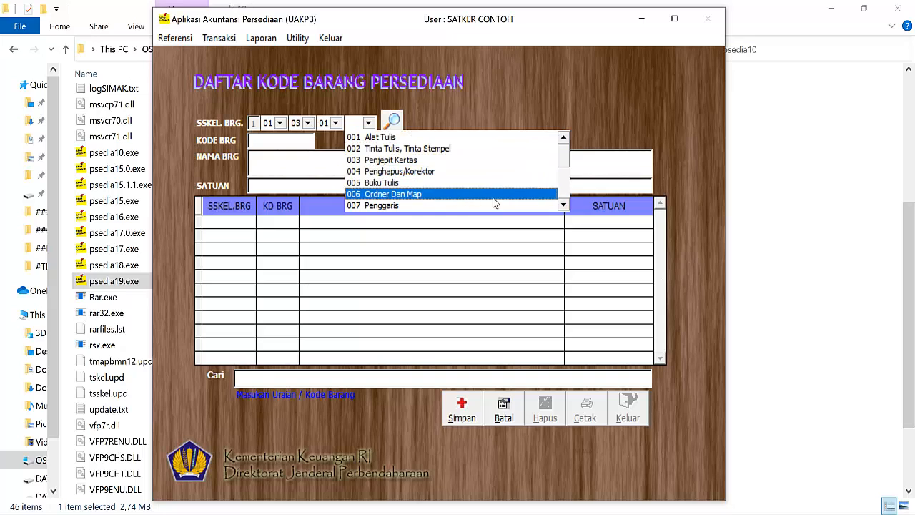
drag(565, 163, 565, 196)
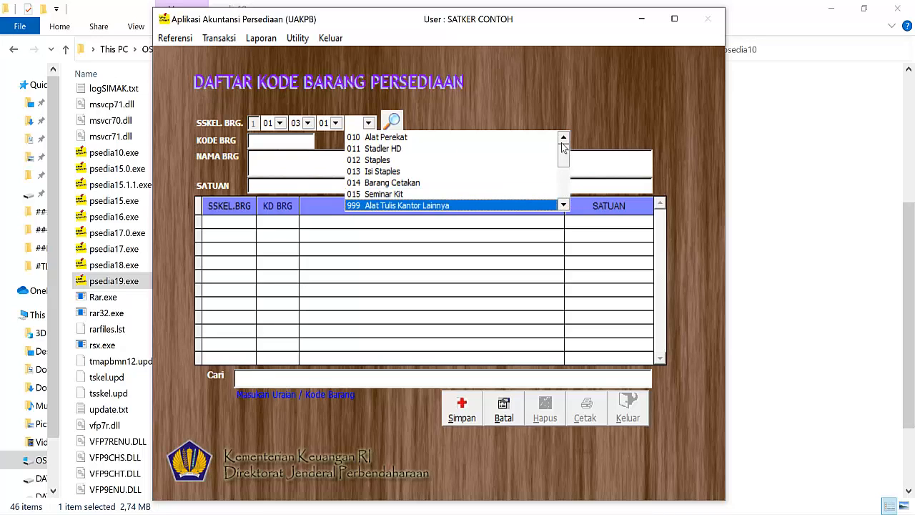
scroll(563, 146, up, 3)
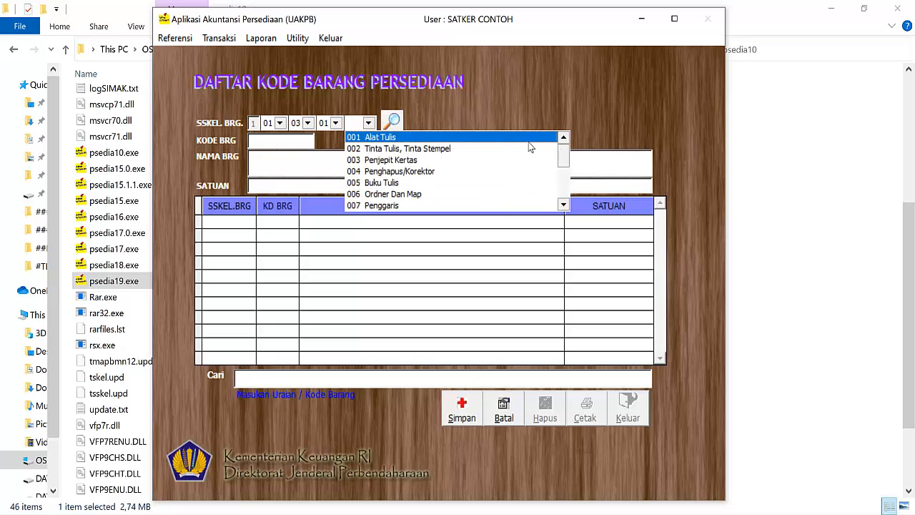
click(529, 141)
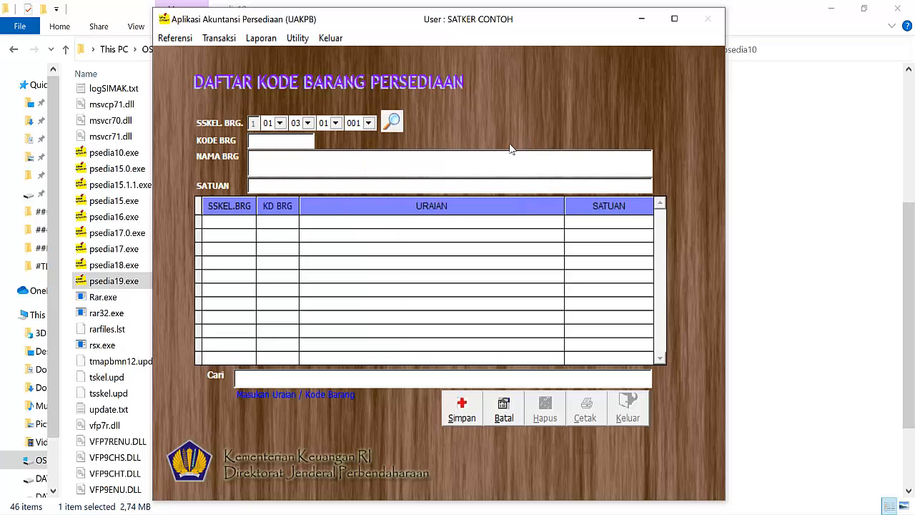
key(Return)
Step: Name the item SPIDOL WHITE BOARD SELAGI AWET, set its unit to PCS and save the record
text(SPIDOL WHI)
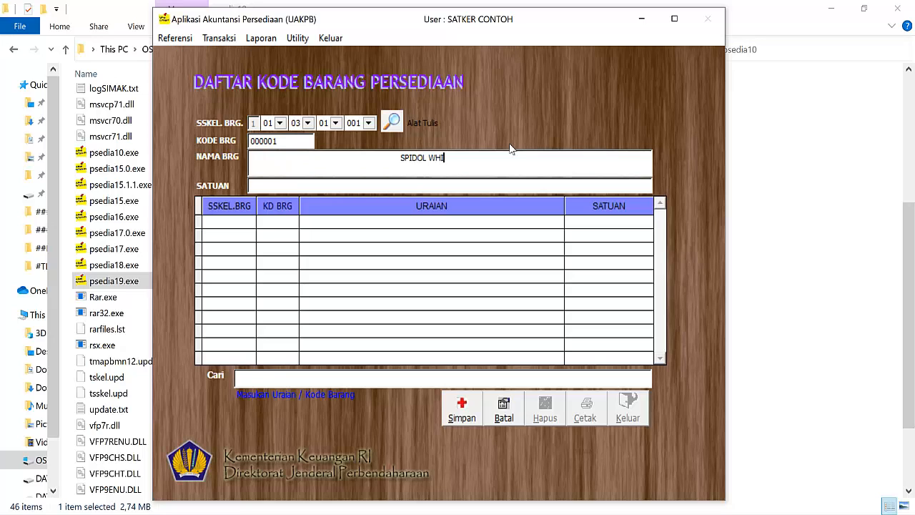
text(TE BARD)
key(BackSpace)
key(BackSpace)
key(BackSpace)
text(OARD)
text(SELAGI)
text( AWET)
text(PCS)
click(456, 409)
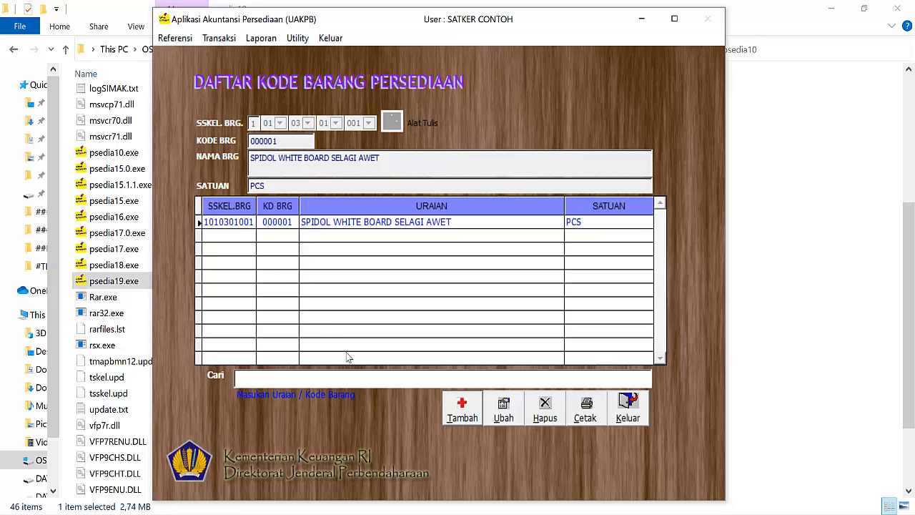
Step: Start a new item record and classify it as 02 BARANG TAK HABIS PAKAI, 02 PIPA
click(462, 415)
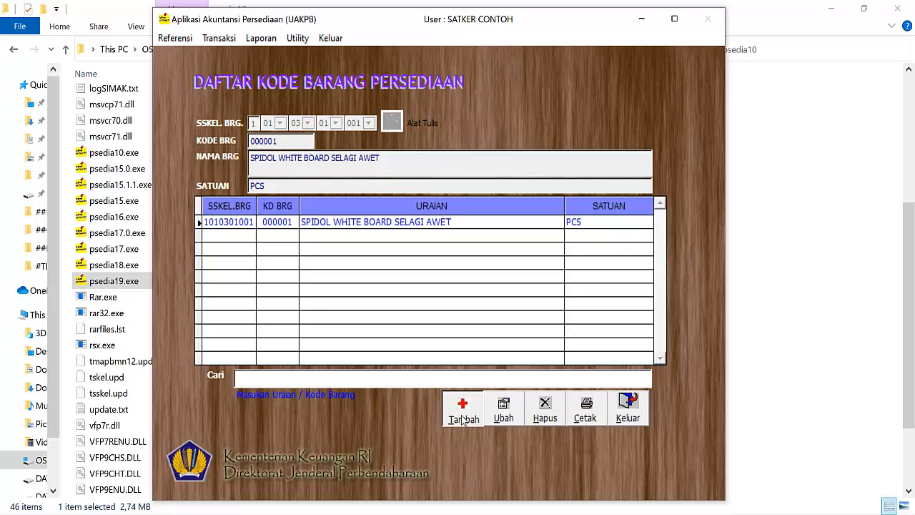
click(279, 123)
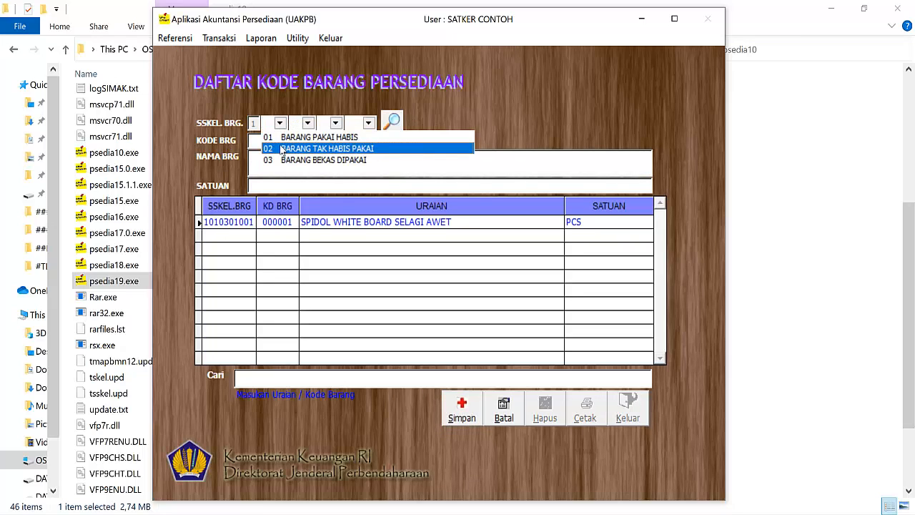
click(282, 148)
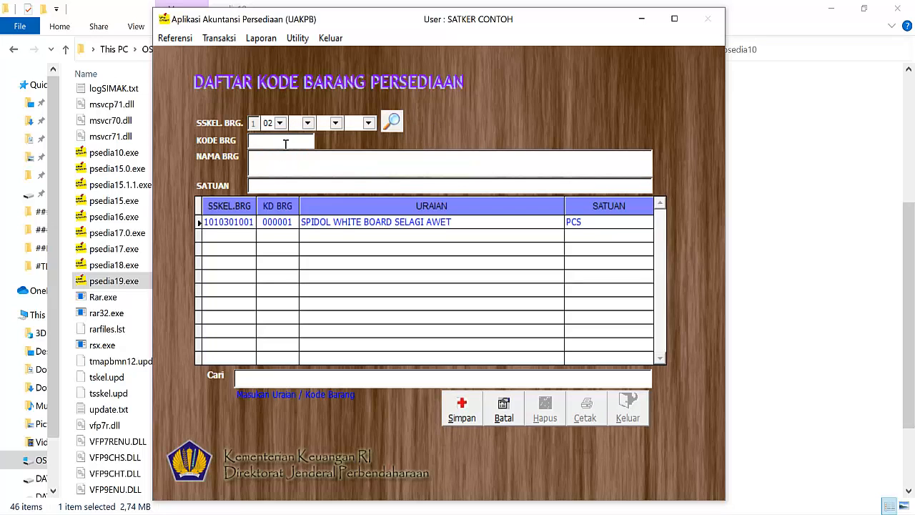
click(308, 124)
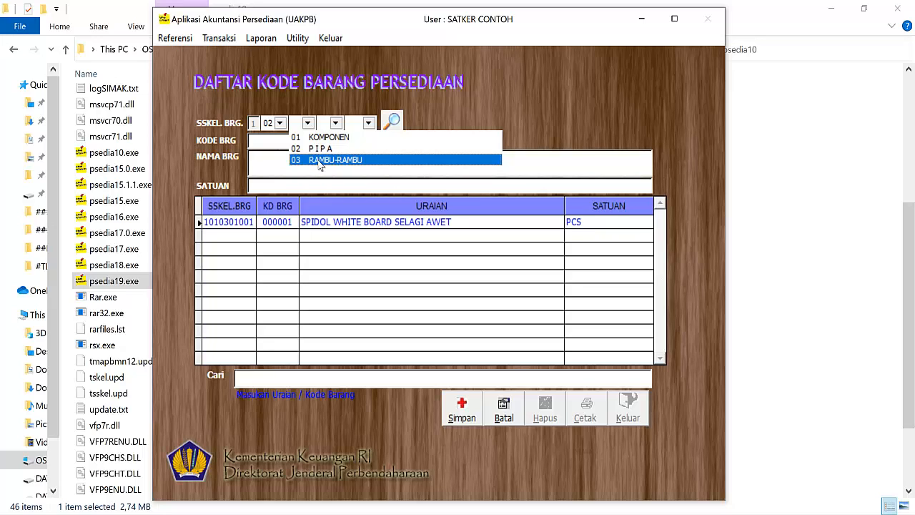
key(Up)
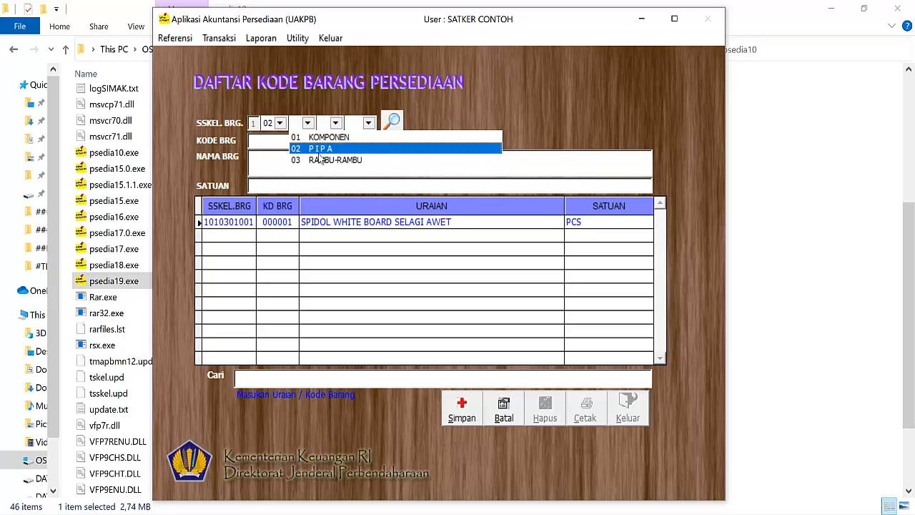
click(318, 150)
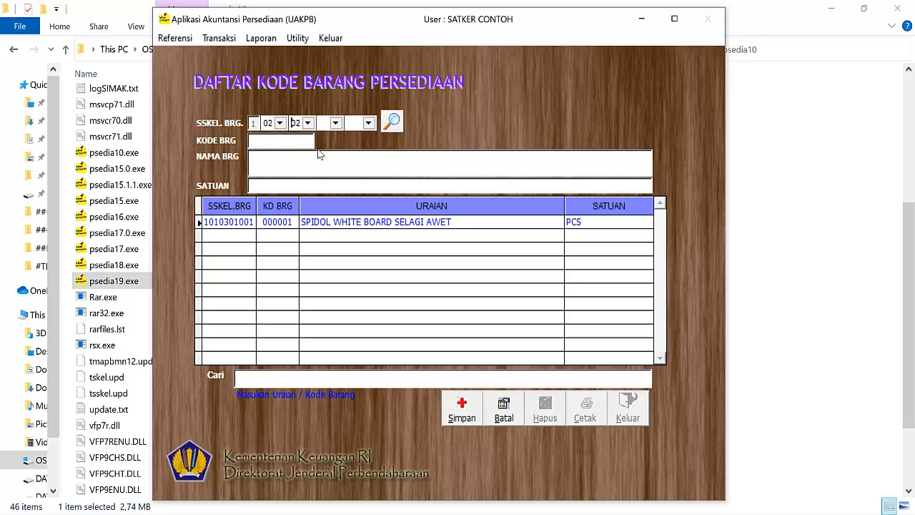
Step: Set the last two SSKEL. BRG. levels to 03 PIPA BAJA and 002 Pipa Baja Konstruksi (CSP), and confirm the classification
click(333, 126)
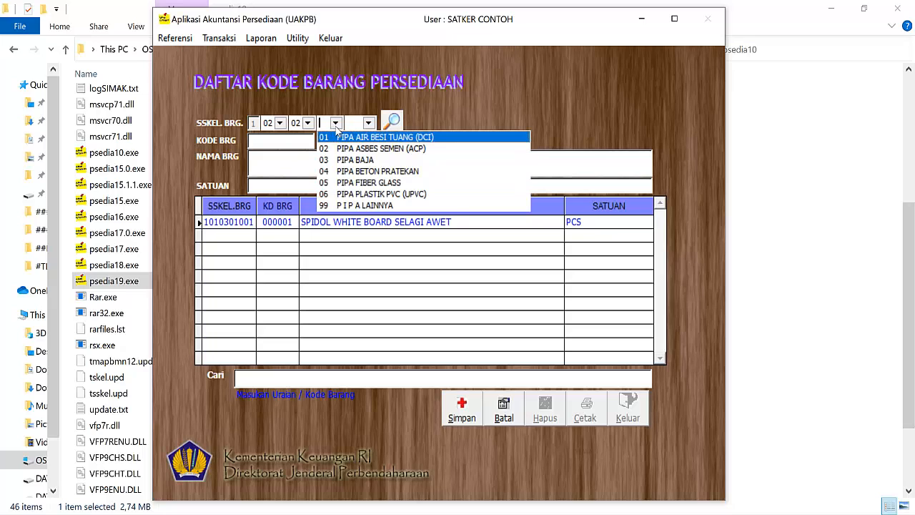
click(403, 159)
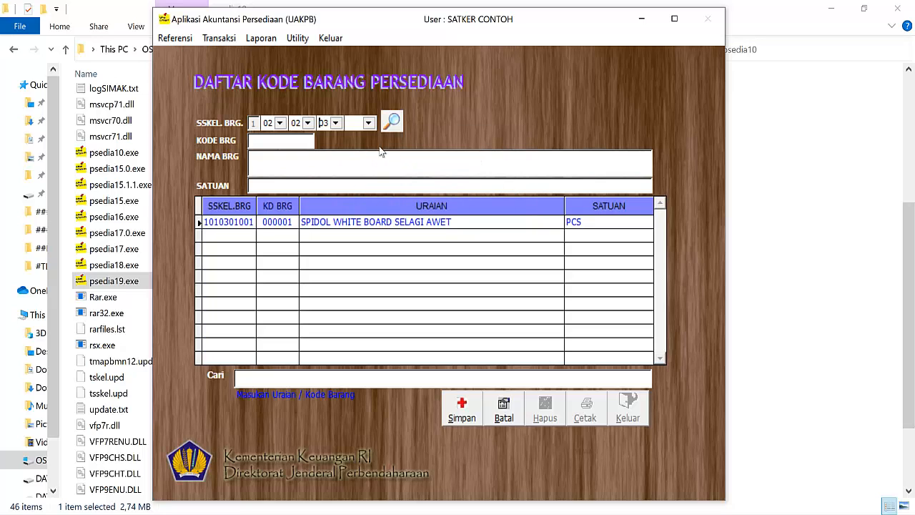
click(369, 123)
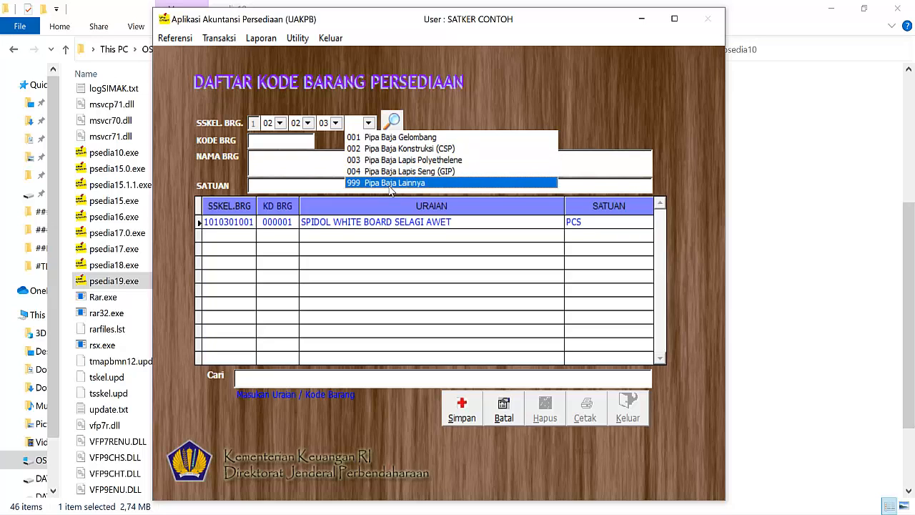
click(403, 149)
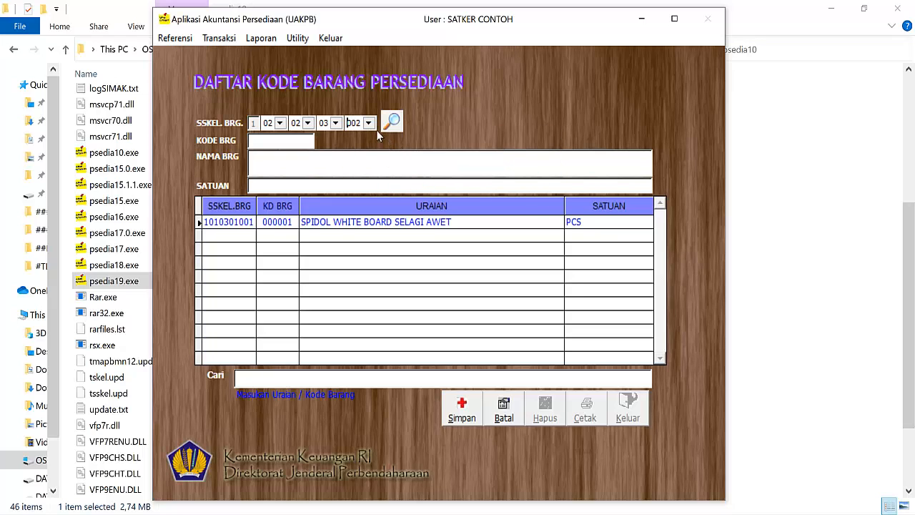
key(Return)
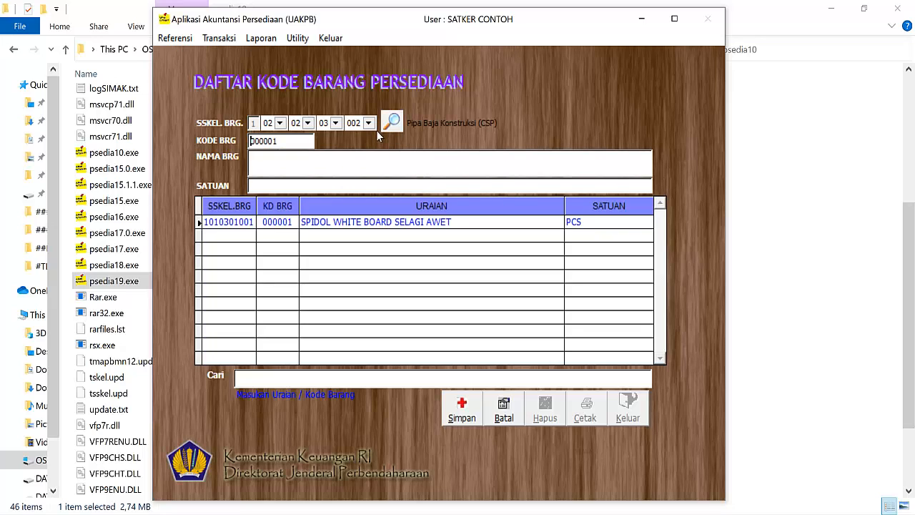
Step: Name the item PIPA 10X6 and save the record
click(355, 158)
text(PIPA 10)
key(BackSpace)
text(X6)
click(472, 422)
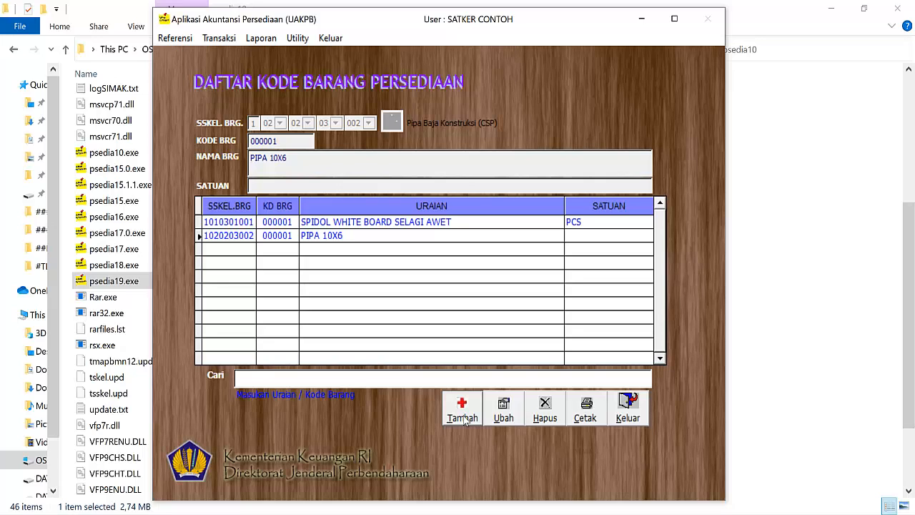
Step: Edit the PIPA 10X6 record to set its unit to PCS, and save it
click(505, 422)
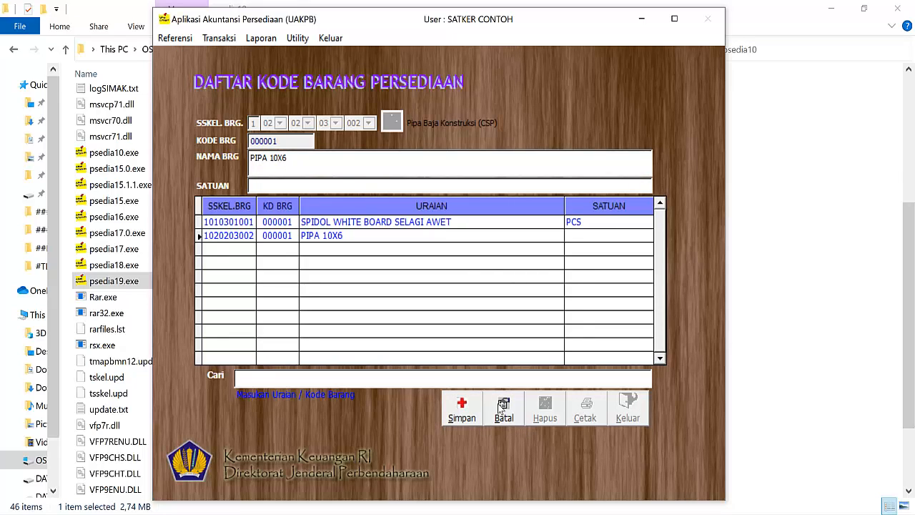
click(378, 185)
text(UNIT)
key(BackSpace)
key(BackSpace)
key(BackSpace)
key(BackSpace)
text(PCS)
click(477, 405)
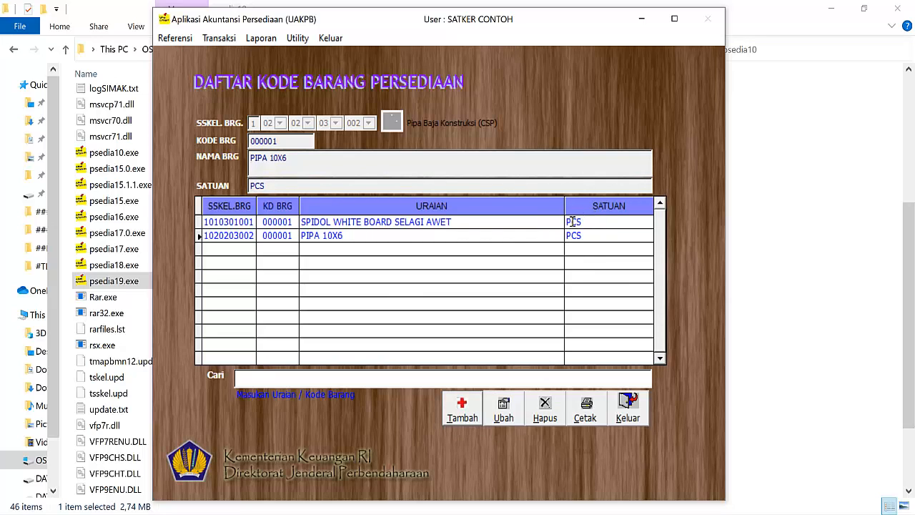
Step: Start a new item record and classify it as 03 BARANG BEKAS DIPAKAI, 01 KOMPONEN BEKAS DAN PIPA BEKAS
click(463, 414)
click(279, 123)
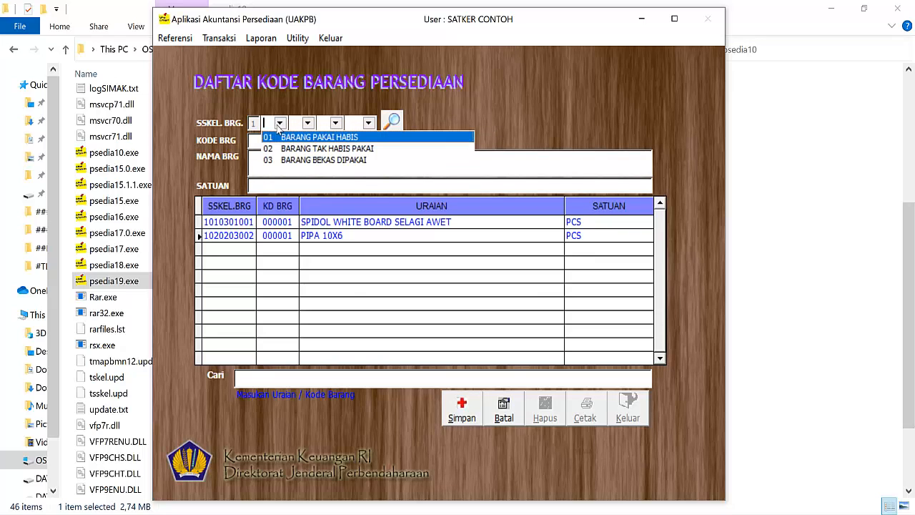
click(289, 162)
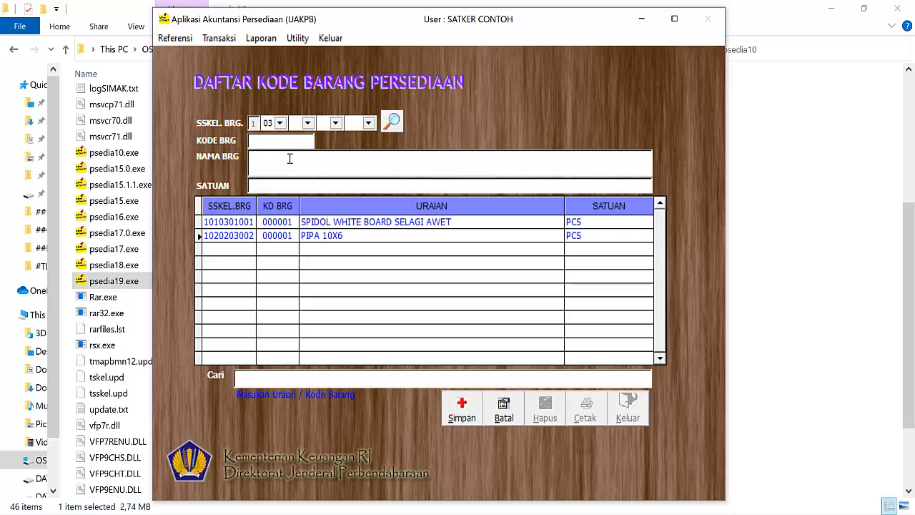
click(307, 123)
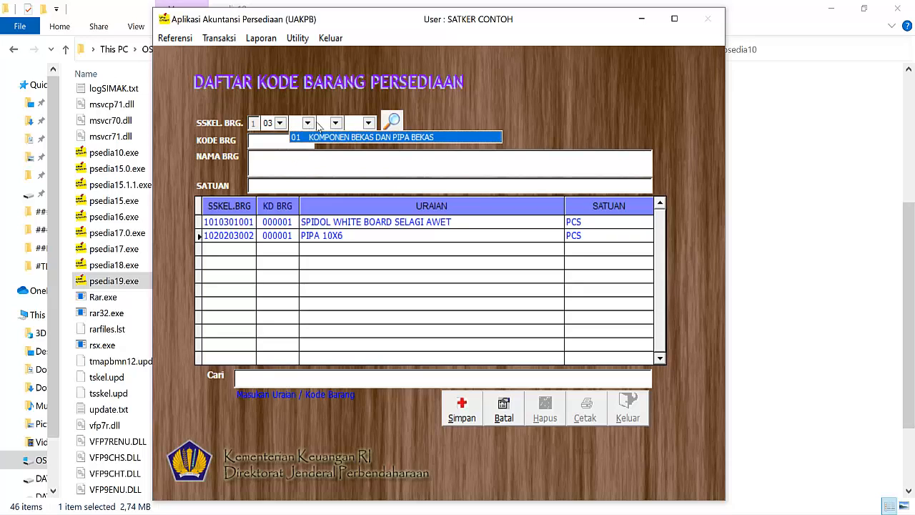
click(320, 137)
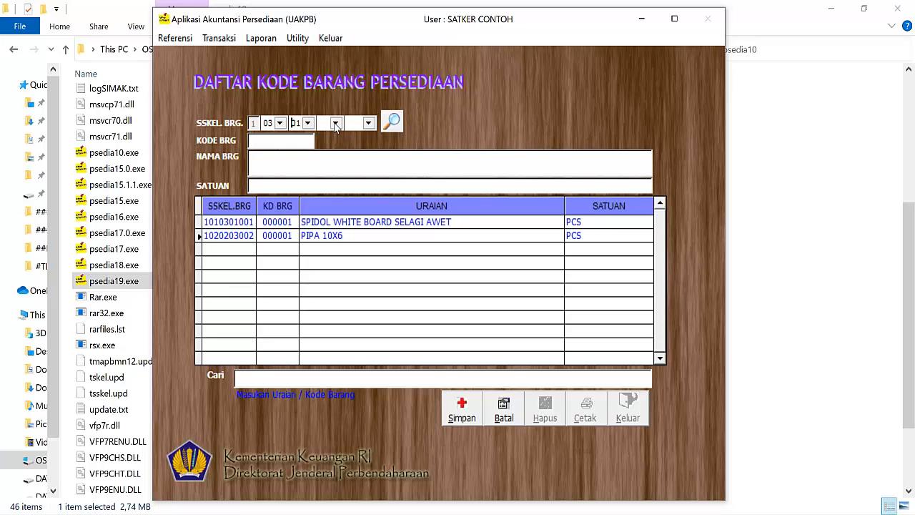
Step: Set the last two SSKEL. BRG. levels to 02 PIPA BEKAS and 003 Pipa Baja Bekas, and confirm the classification
click(334, 123)
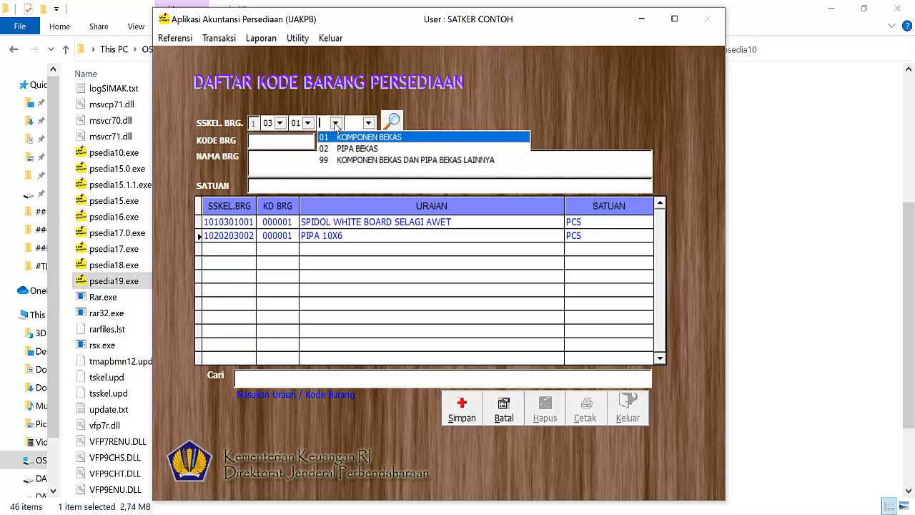
click(362, 148)
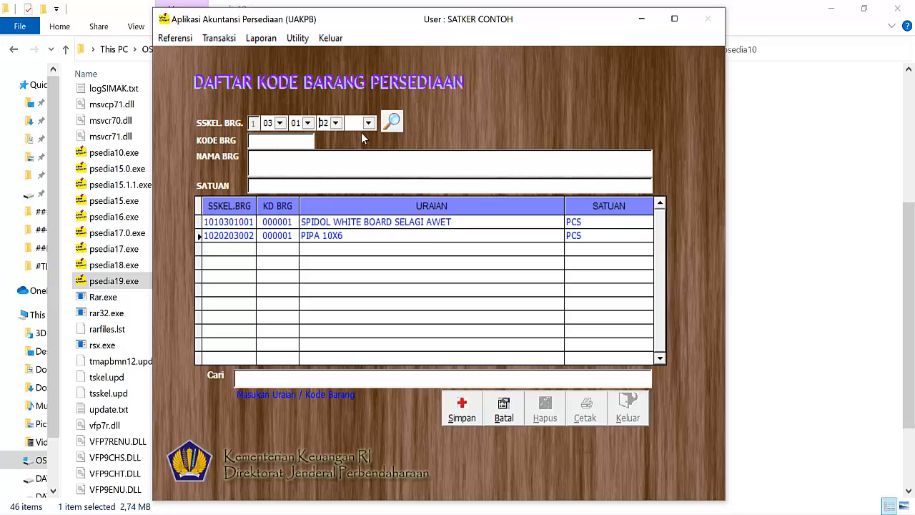
click(369, 123)
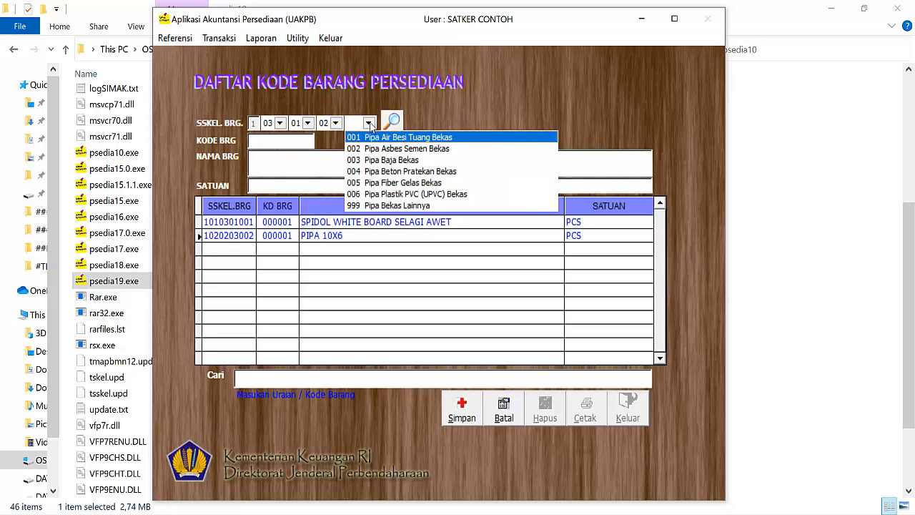
click(393, 160)
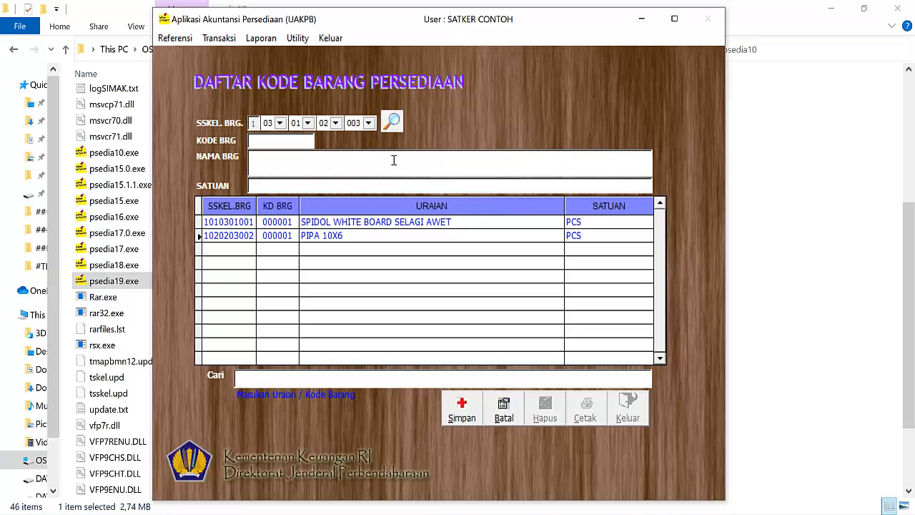
key(Return)
Step: Name the item PIPA 10X6 BEKAS SS45 with unit PCS, save the record and close the item code list
click(251, 157)
text(PIPA)
text(10X6 BEK)
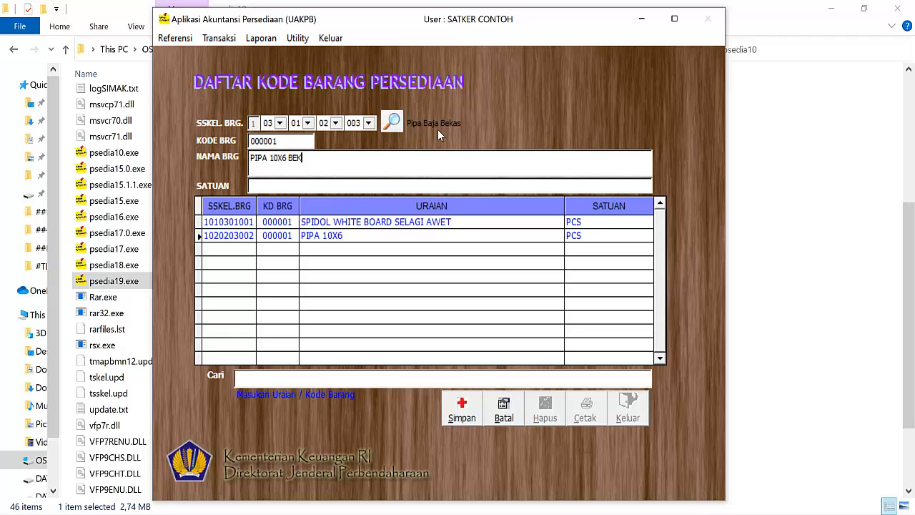
text(AS SS45)
click(385, 186)
text(PCS)
click(465, 415)
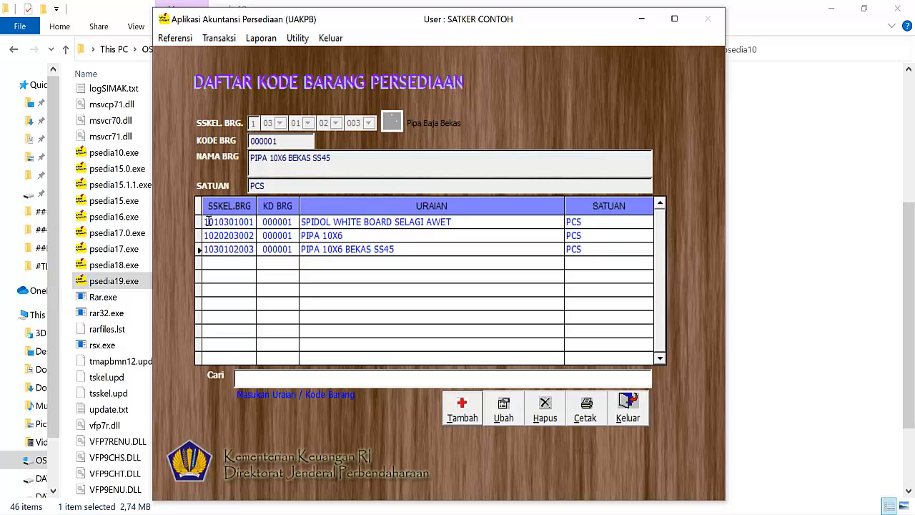
click(636, 417)
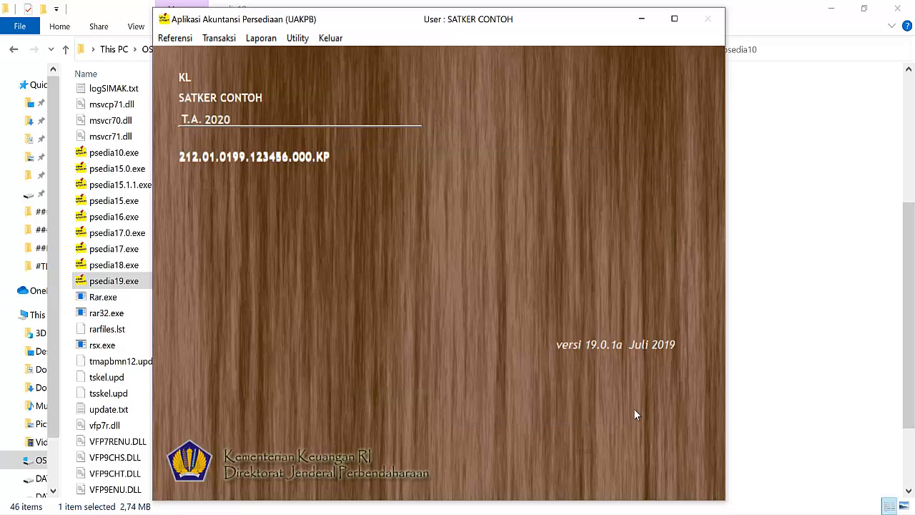
Step: Start a new Penandatangan record and enter the Penanggungjawab UAKPB's name, position KEPALA SATKER and NIP
click(175, 38)
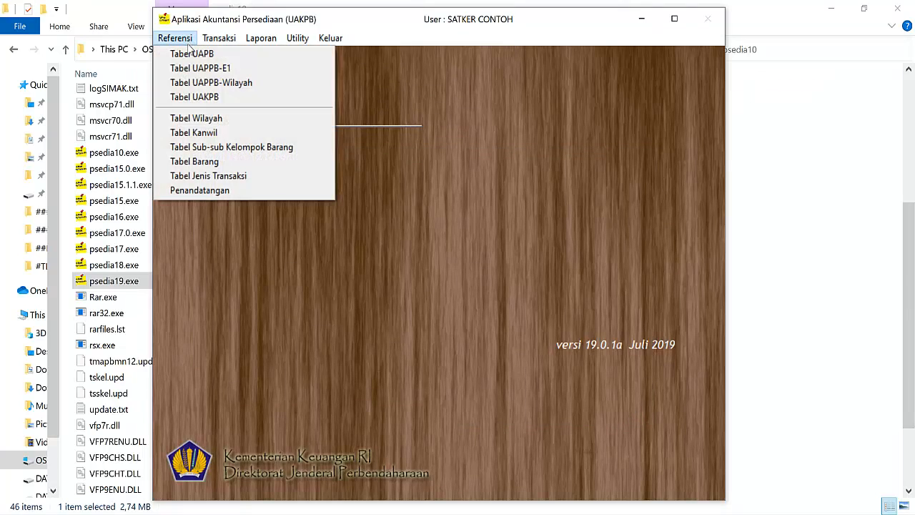
click(234, 190)
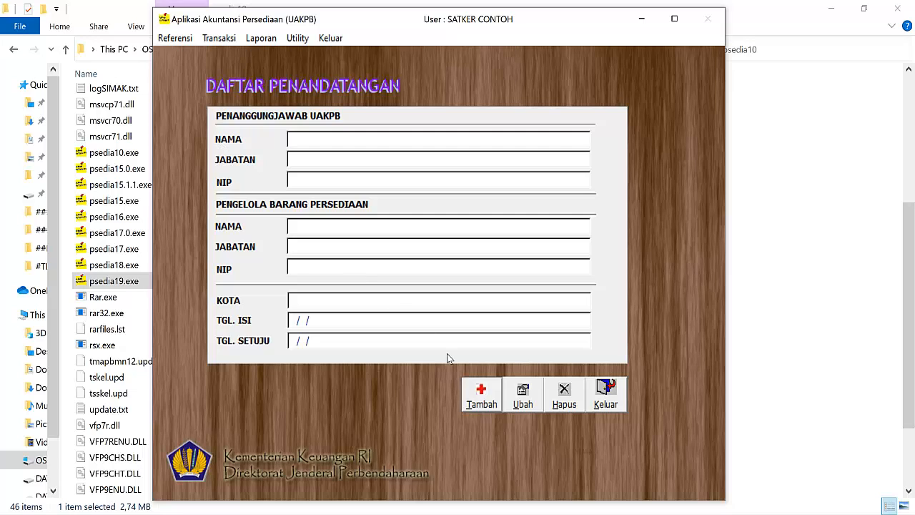
click(488, 398)
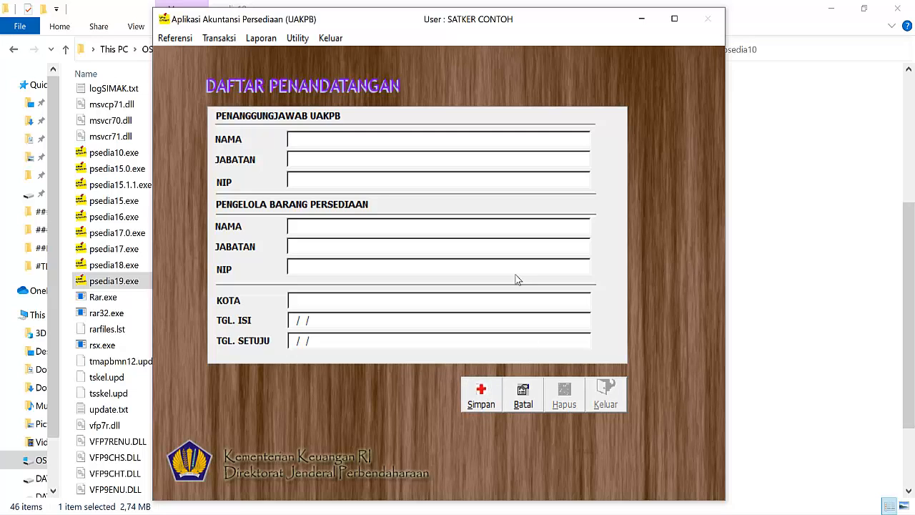
text(SUAIB)
key(Return)
text(KEPALA SATKER)
key(Return)
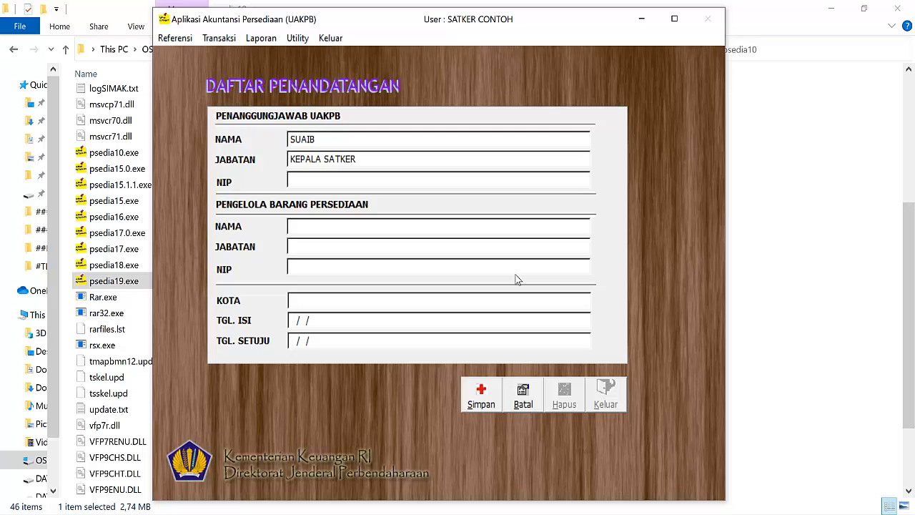
text(12345678910)
key(Return)
Step: Fill in the Pengelola Barang Persediaan's name, position PETUGAS PERSEDIAAN and NIP
text(AIM)
key(Return)
text(P)
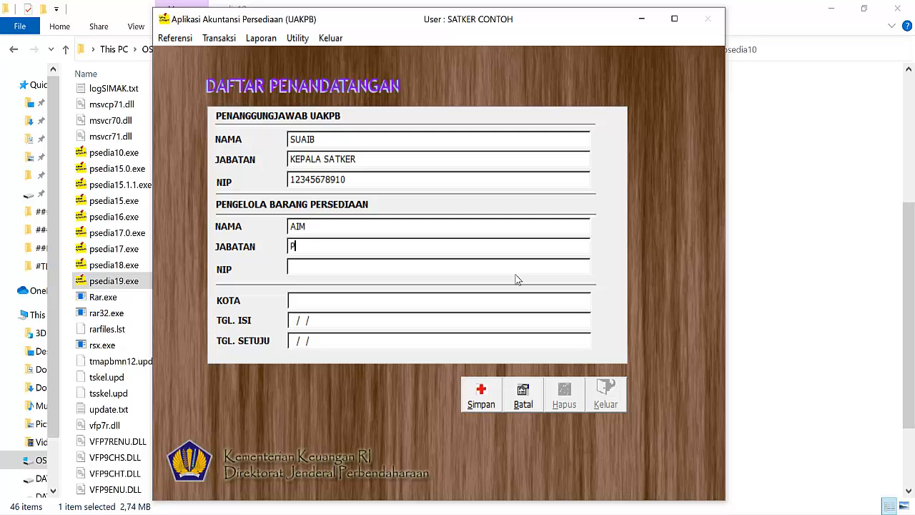
text(ETUGAS PERSEDIAAN)
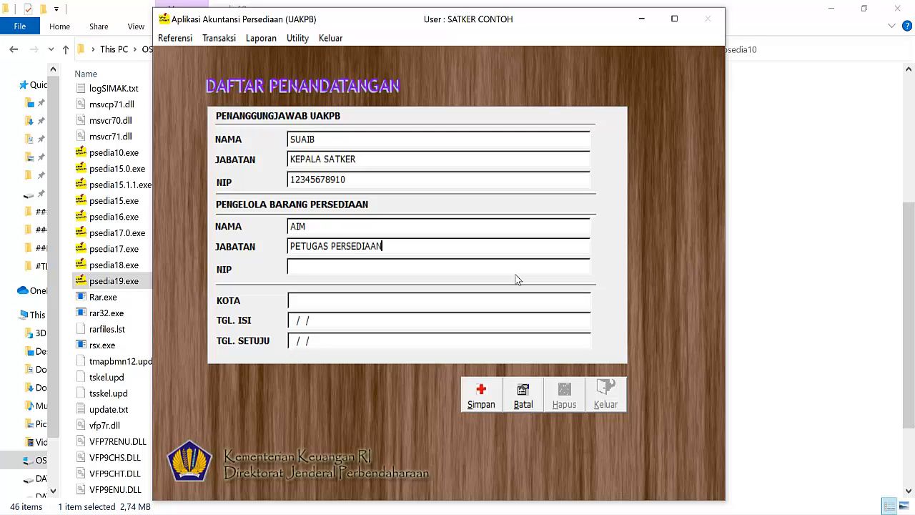
key(Tab)
text(10987654321)
Step: Set the signatory record's KOTA to JAKARTA and its TGL. ISI to 30/06/2020
text(JAKARTA)
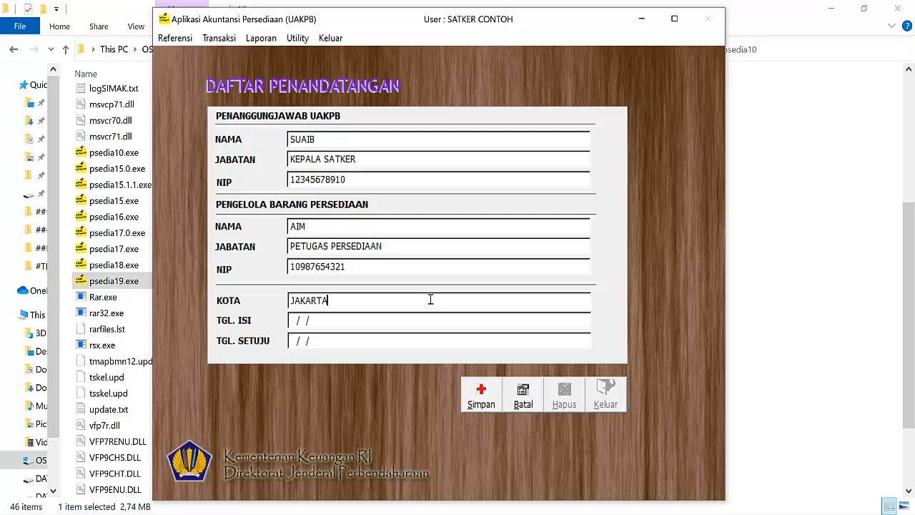
key(Return)
text(26/06/)
key(BackSpace)
key(BackSpace)
key(BackSpace)
key(BackSpace)
key(BackSpace)
text(3006)
key(BackSpace)
key(BackSpace)
key(BackSpace)
key(BackSpace)
click(294, 321)
text(300)
key(BackSpace)
key(BackSpace)
key(BackSpace)
text(30/)
text(06/2020)
Step: Set TGL. SETUJU to 02/07/2020, save the signatory record and close the Daftar Penandatangan form
text(02/)
text(07/20)
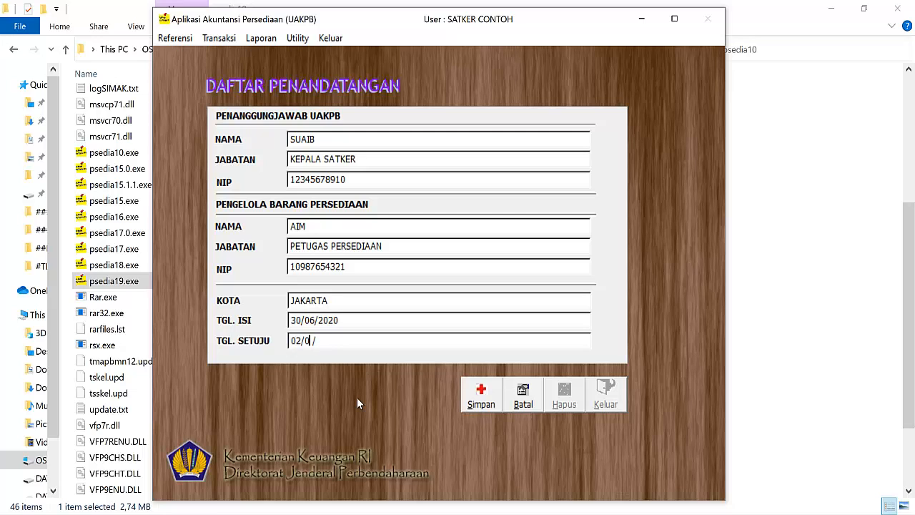
text(20)
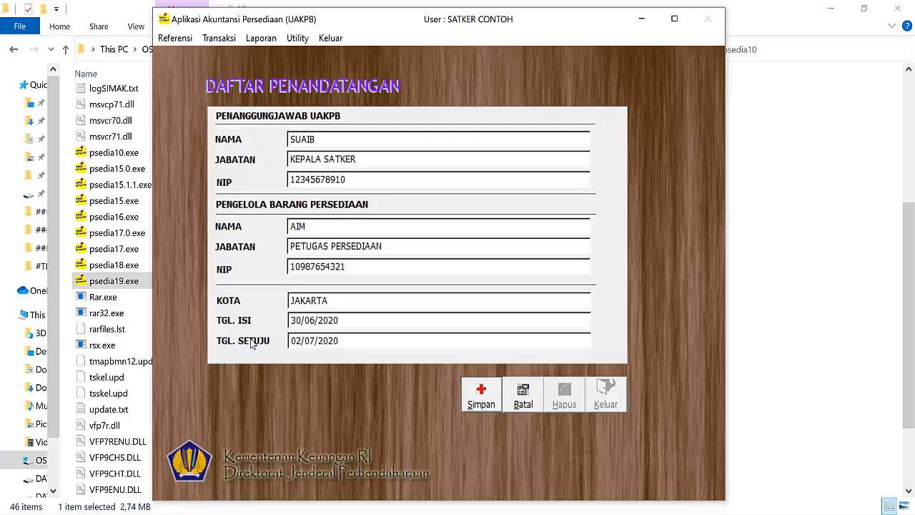
click(493, 397)
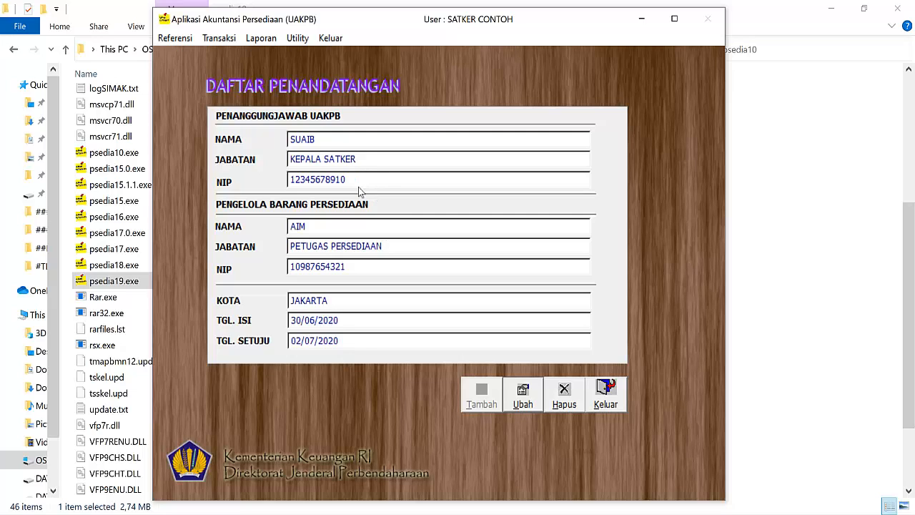
click(599, 409)
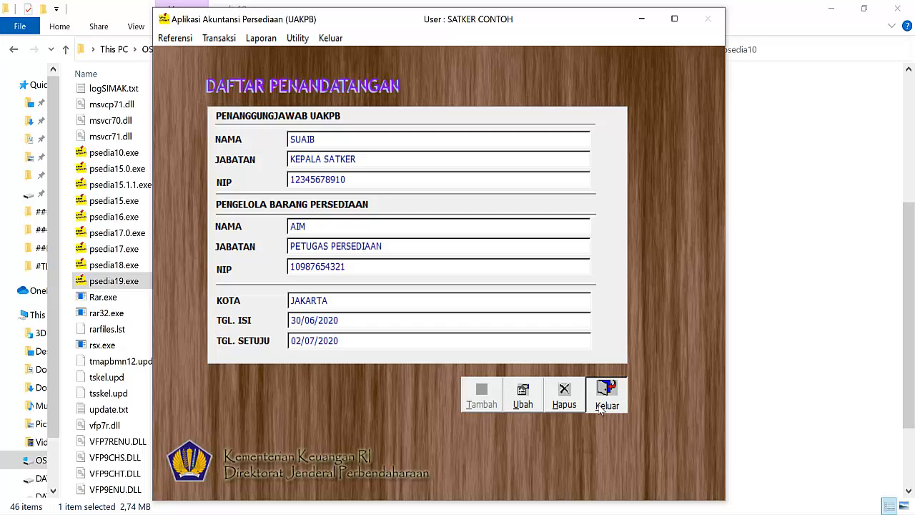
click(601, 408)
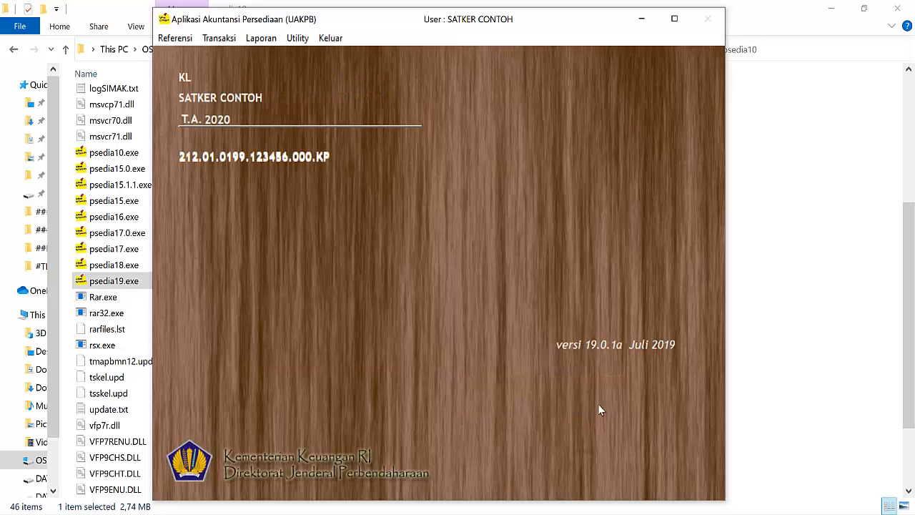